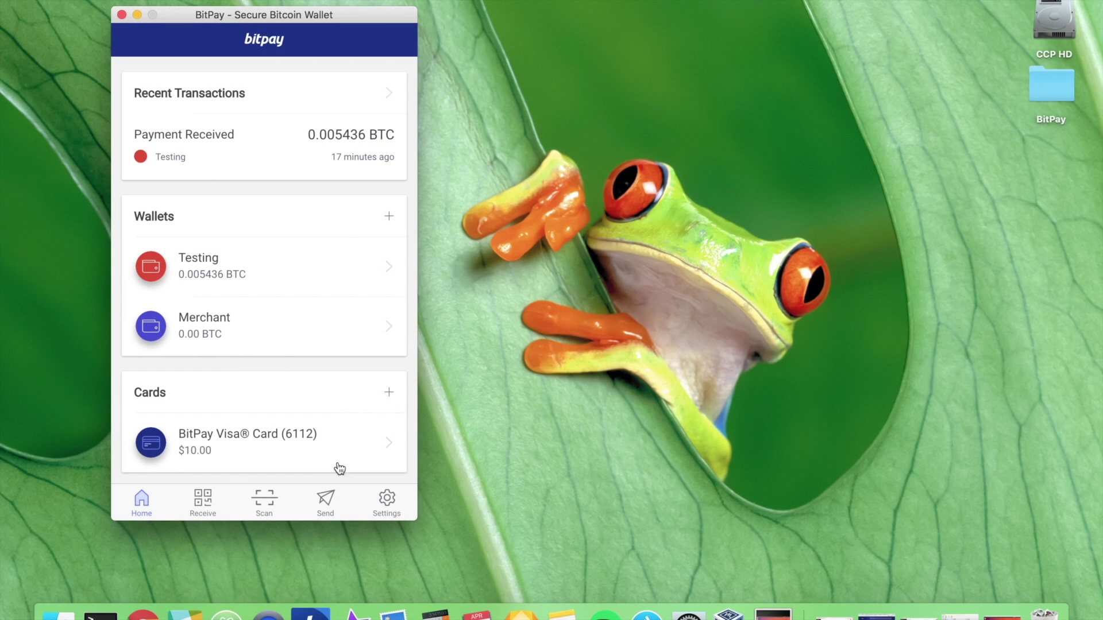
Start the backup of the Testing wallet from its settings
{"action": "left_click", "coordinate": [387, 501]}
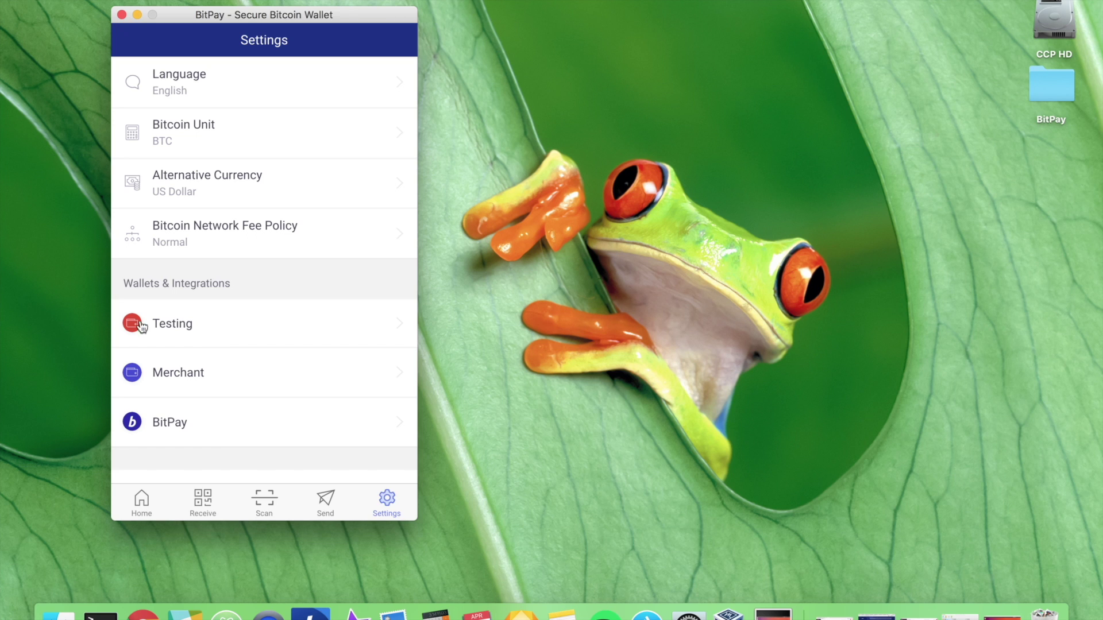
{"action": "left_click", "coordinate": [179, 323]}
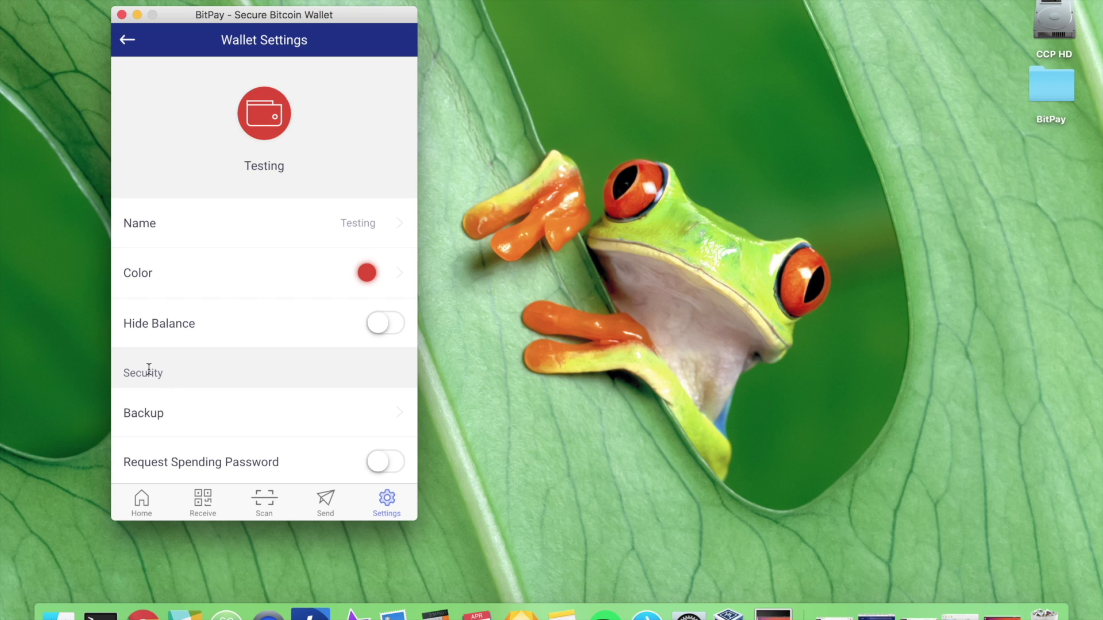
{"action": "left_click", "coordinate": [286, 419]}
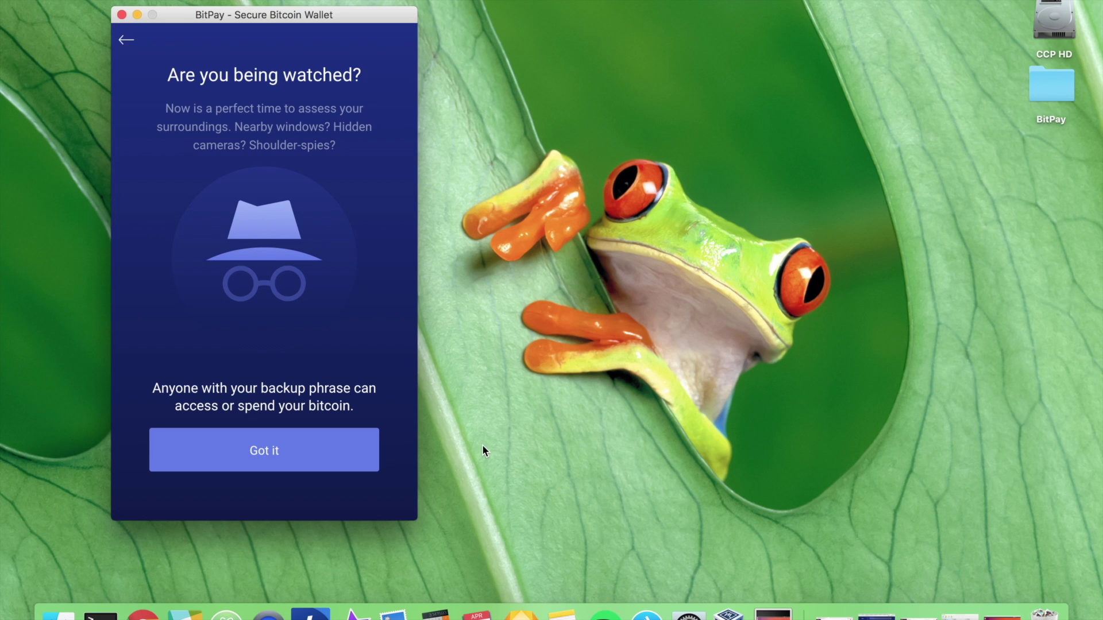
Dismiss the screenshot warning so the Testing wallet's 12-word recovery phrase is shown
{"action": "left_click", "coordinate": [285, 460]}
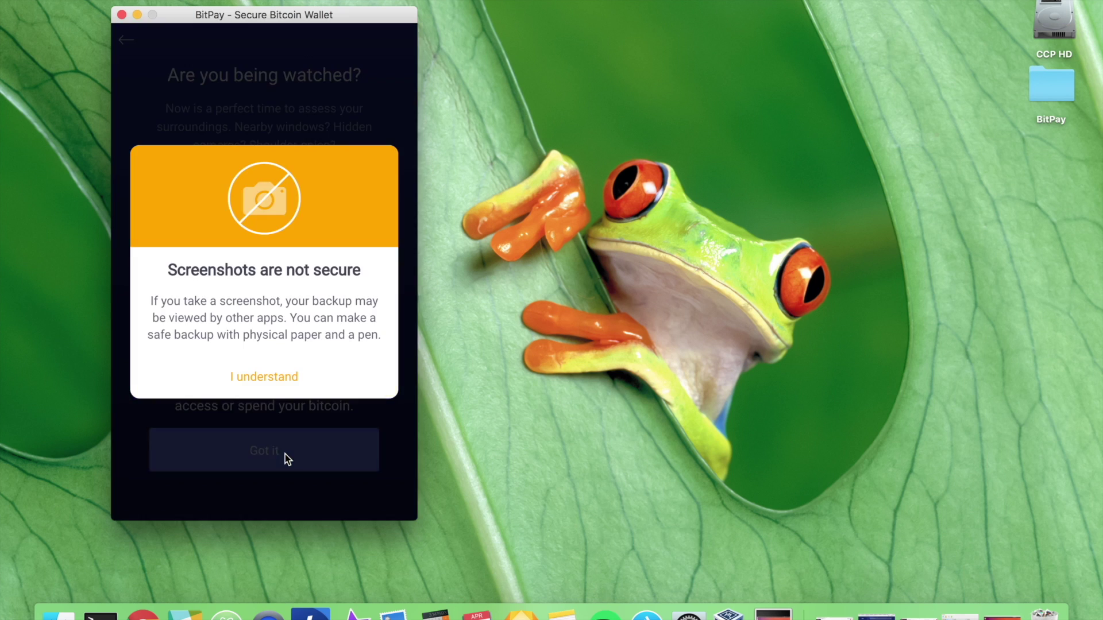
{"action": "left_click", "coordinate": [275, 383]}
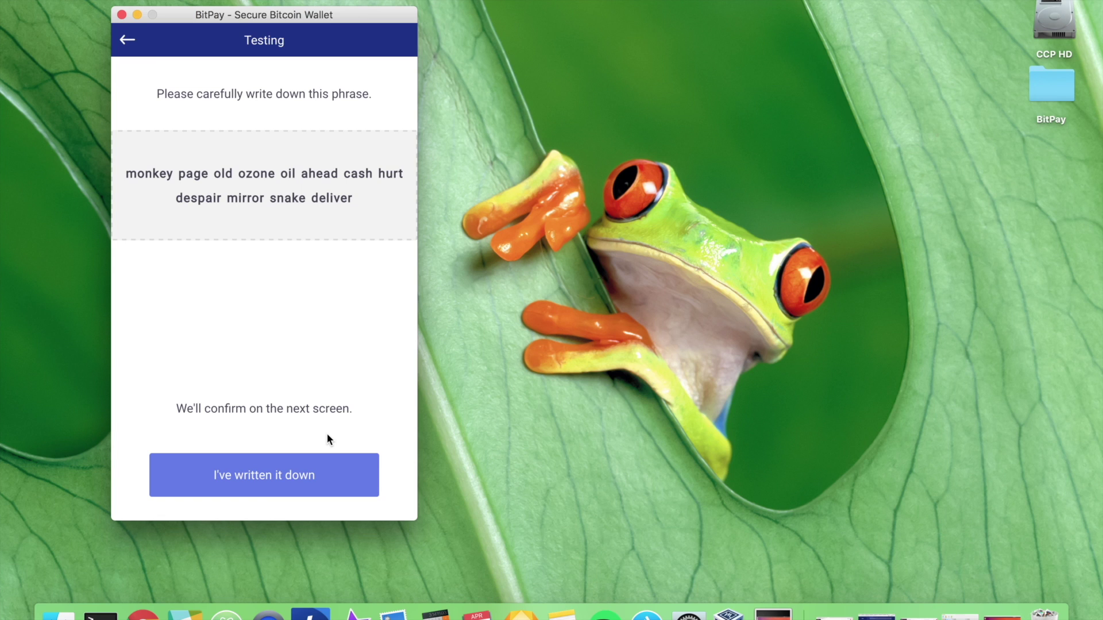
Confirm the recovery phrase has been written down
{"action": "left_click", "coordinate": [242, 485]}
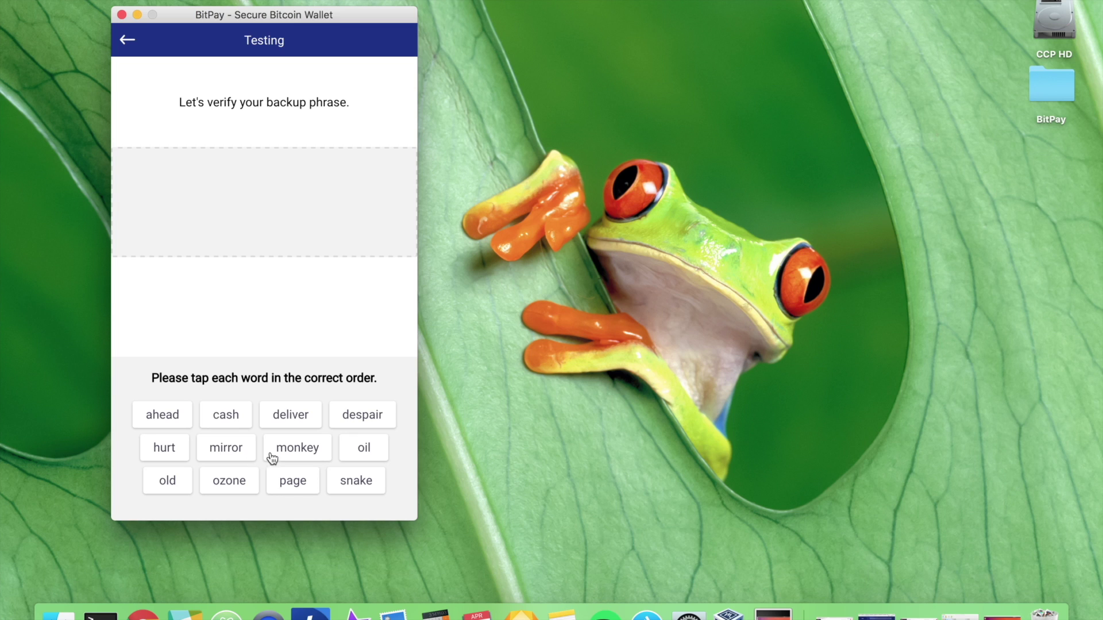
{"action": "left_click", "coordinate": [293, 453]}
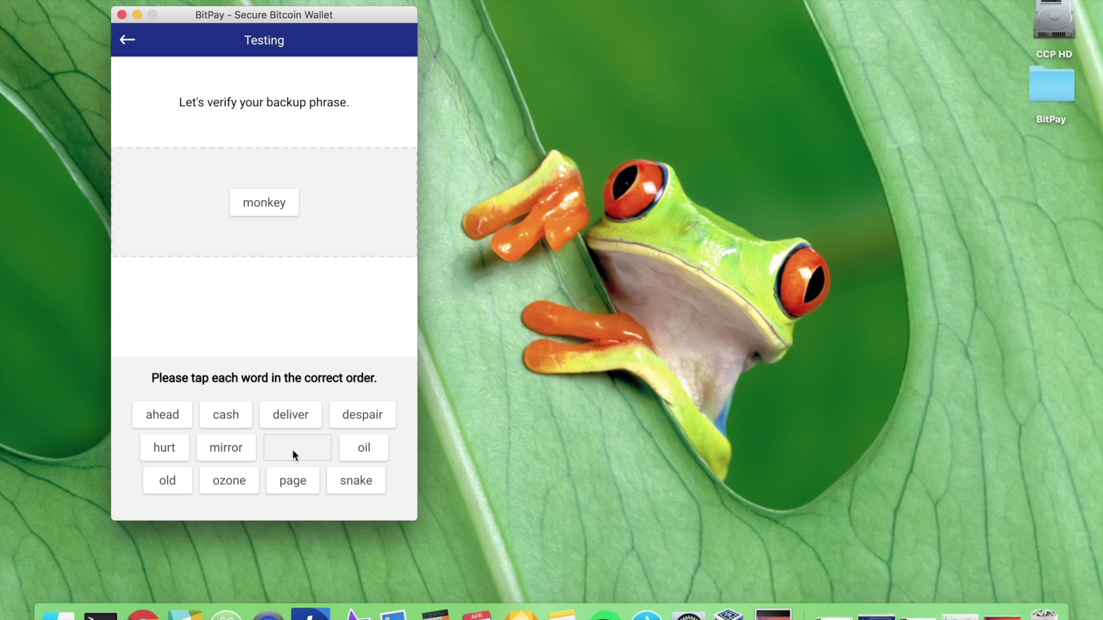
{"action": "left_click", "coordinate": [303, 483]}
{"action": "left_click", "coordinate": [161, 475]}
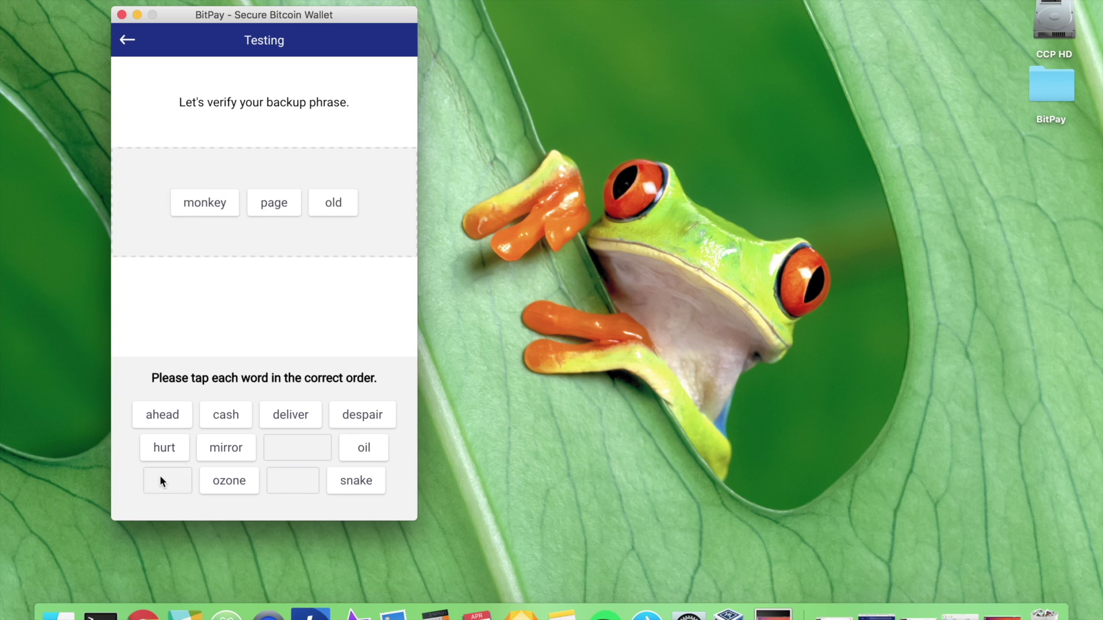
{"action": "left_click", "coordinate": [222, 486]}
{"action": "left_click", "coordinate": [364, 448]}
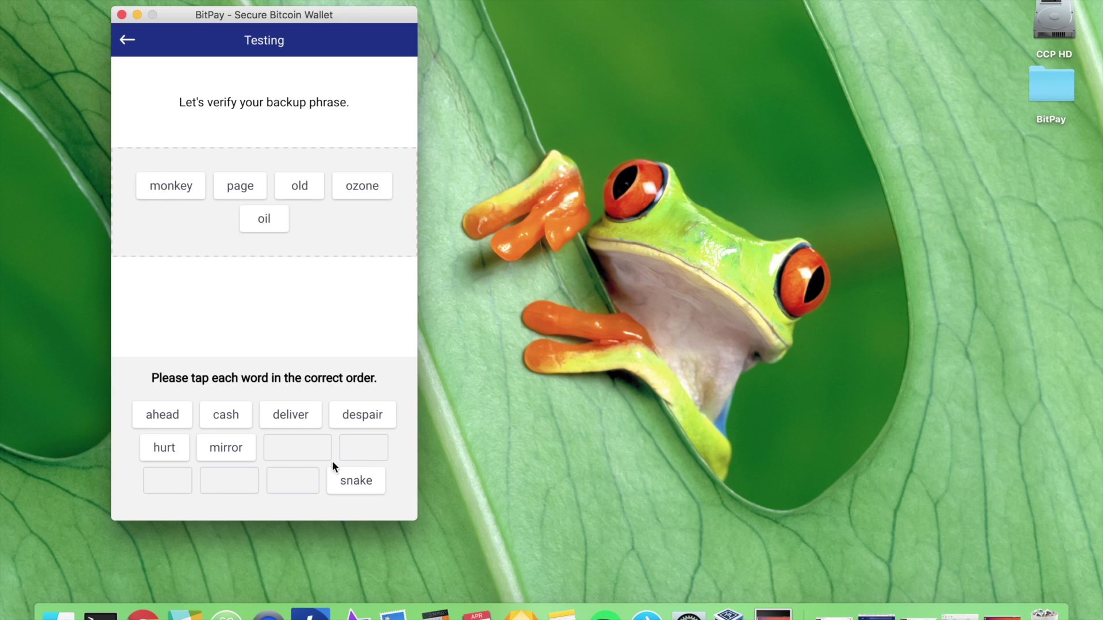
{"action": "left_click", "coordinate": [170, 422]}
{"action": "left_click", "coordinate": [222, 426]}
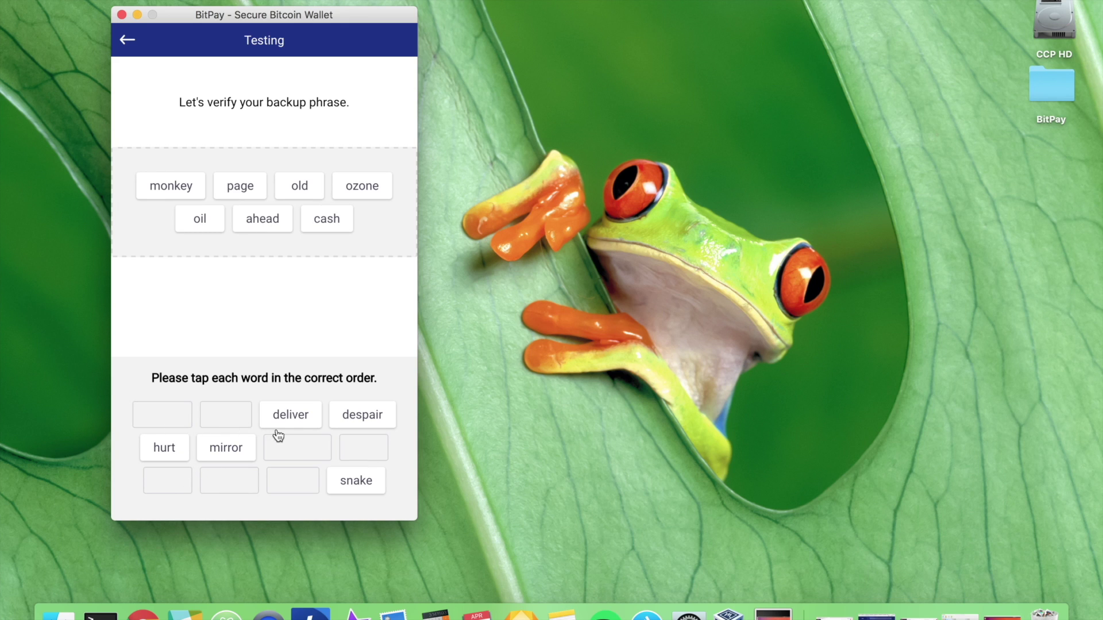
{"action": "left_click", "coordinate": [168, 457]}
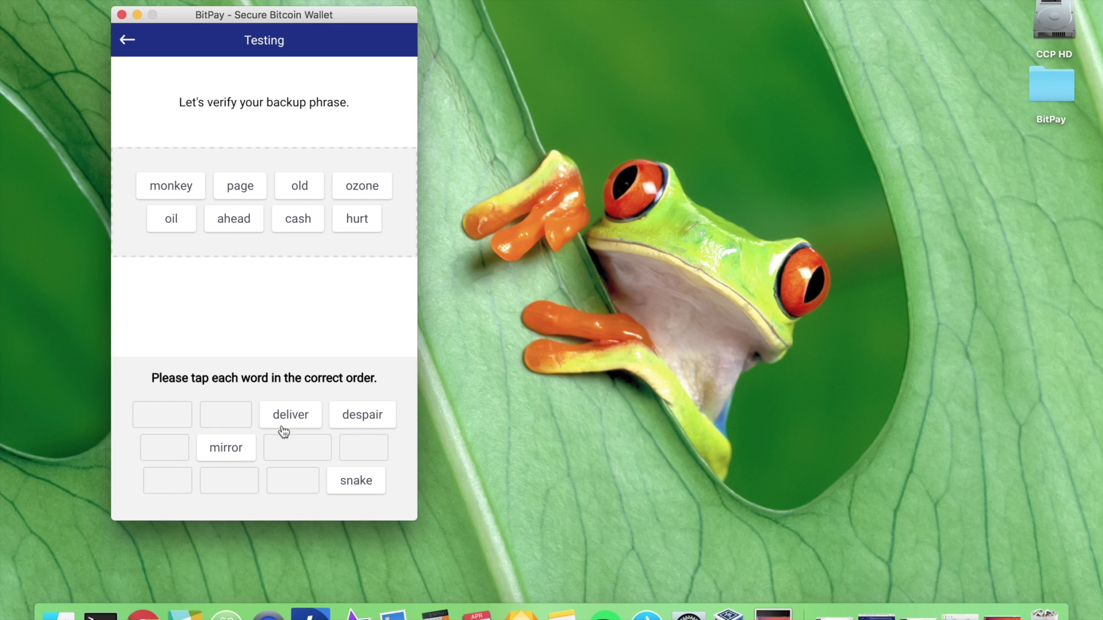
{"action": "left_click", "coordinate": [363, 428]}
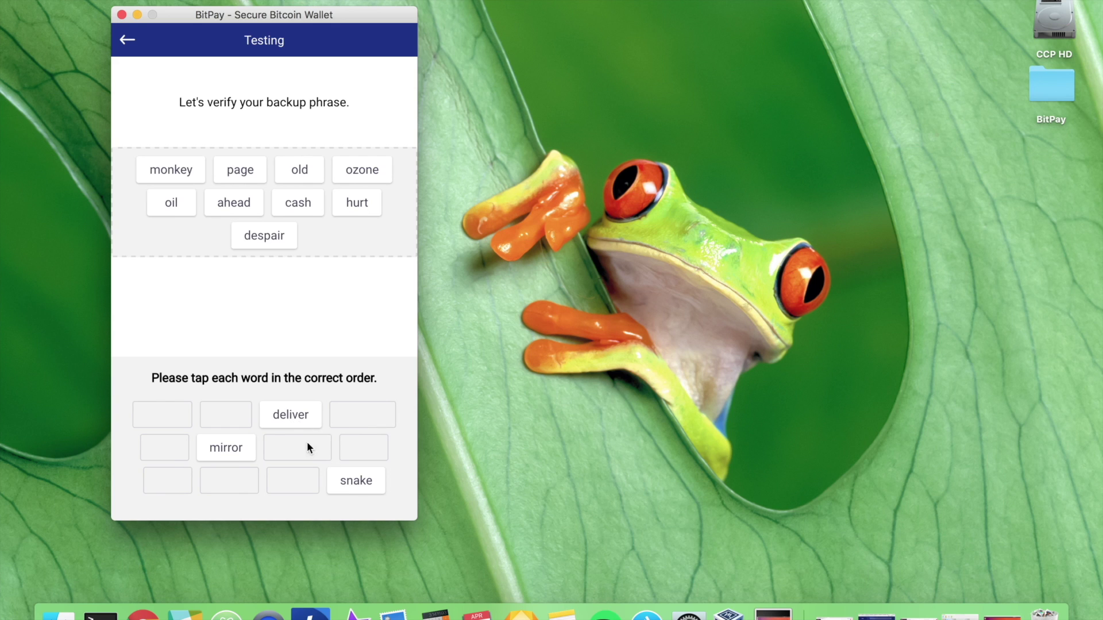
{"action": "left_click", "coordinate": [240, 448]}
{"action": "left_click", "coordinate": [359, 485]}
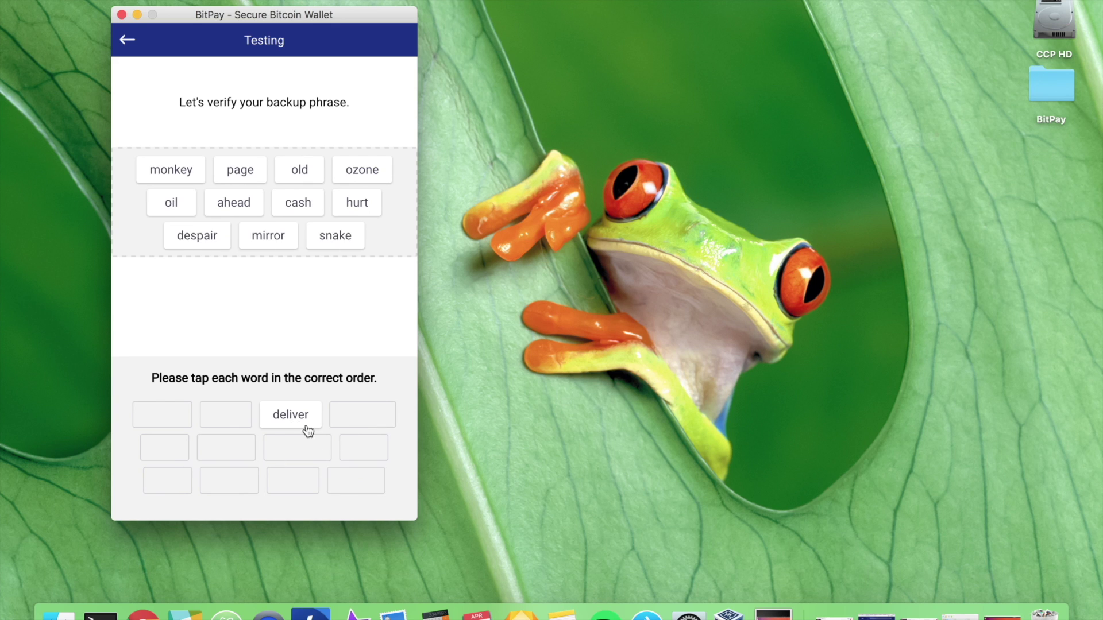
Confirm the verified phrase and dismiss the wallet-backed-up message
{"action": "left_click", "coordinate": [302, 423]}
{"action": "left_click", "coordinate": [296, 427]}
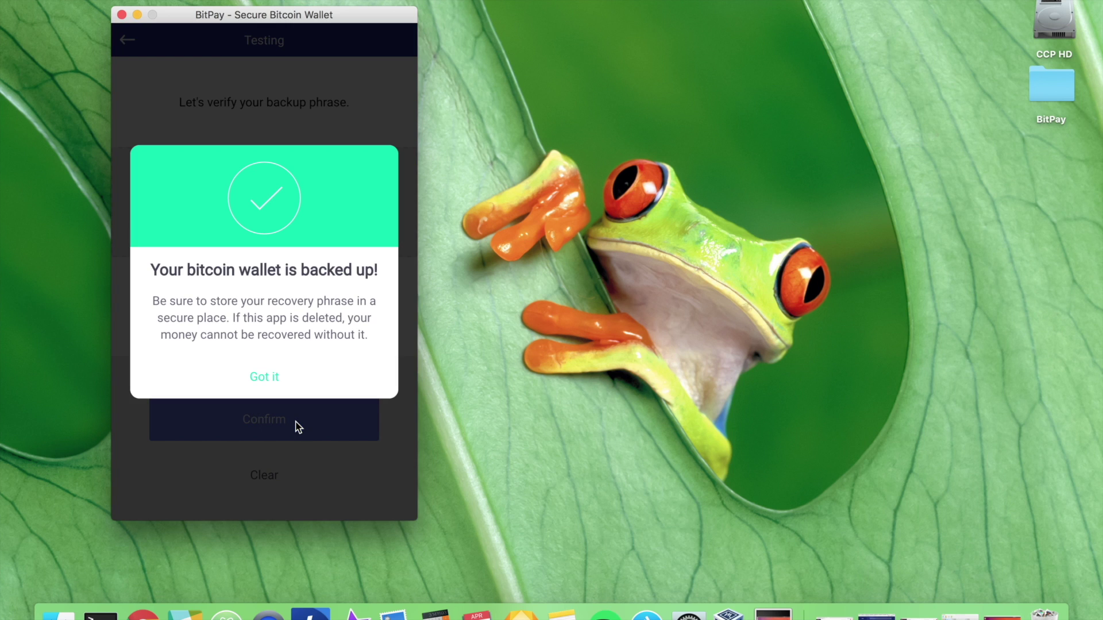
{"action": "left_click", "coordinate": [256, 385]}
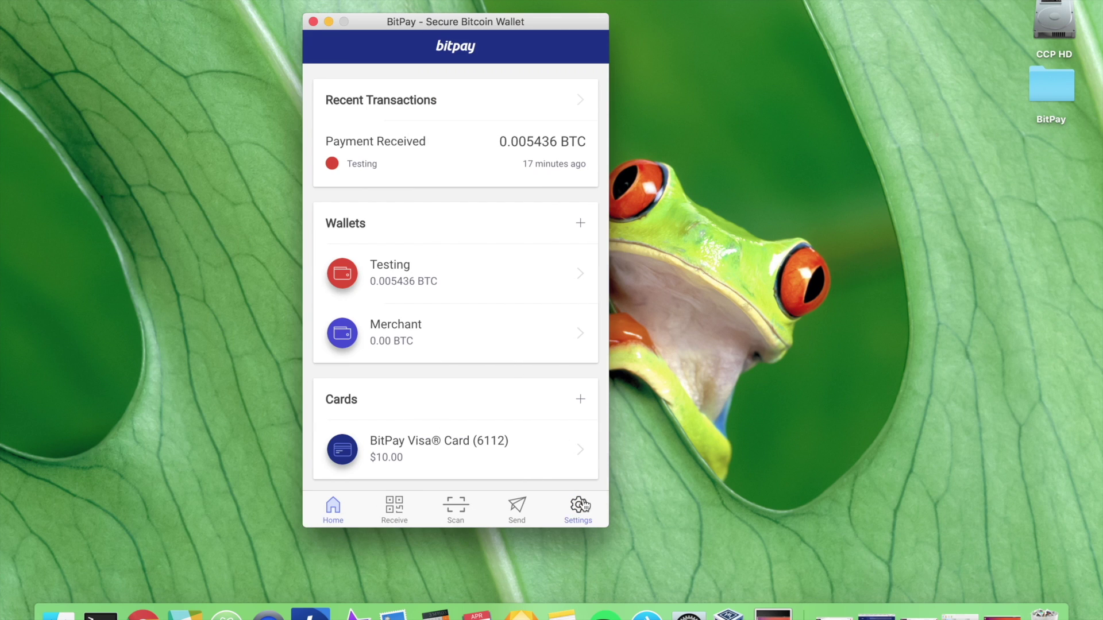
Show More Options for the Testing wallet in its settings
{"action": "left_click", "coordinate": [579, 508]}
{"action": "scroll", "coordinate": [419, 344], "scroll_direction": "down", "scroll_amount": 3}
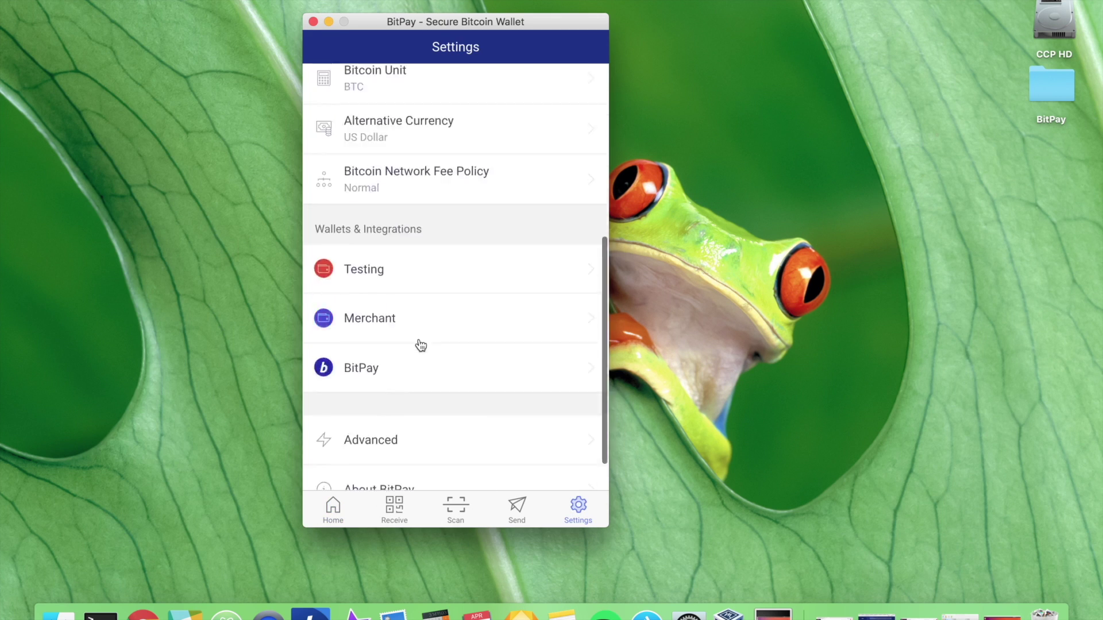
{"action": "scroll", "coordinate": [418, 345], "scroll_direction": "down", "scroll_amount": 2}
{"action": "scroll", "coordinate": [419, 345], "scroll_direction": "up", "scroll_amount": 5}
{"action": "scroll", "coordinate": [405, 380], "scroll_direction": "up", "scroll_amount": 2}
{"action": "scroll", "coordinate": [387, 362], "scroll_direction": "down", "scroll_amount": 5}
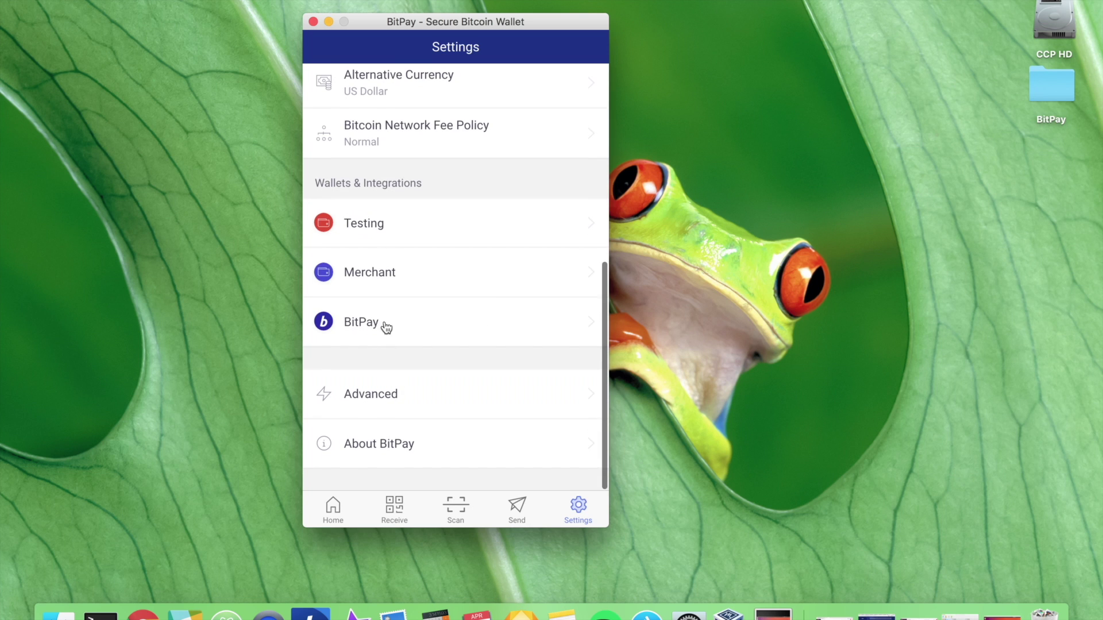
{"action": "left_click", "coordinate": [397, 215]}
{"action": "scroll", "coordinate": [479, 369], "scroll_direction": "down", "scroll_amount": 3}
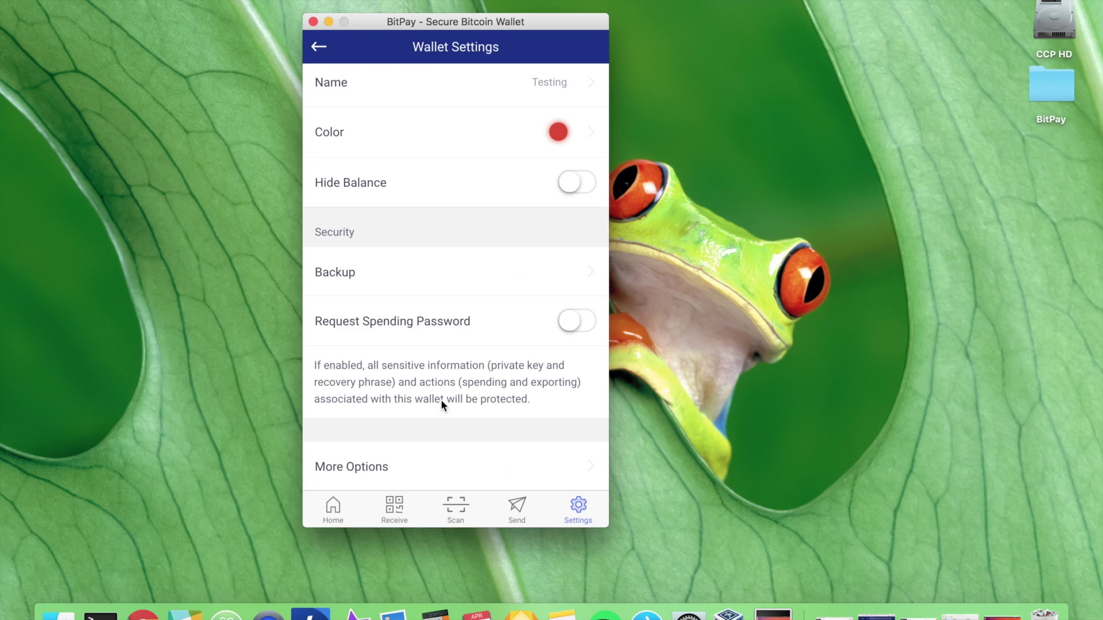
{"action": "left_click", "coordinate": [394, 471]}
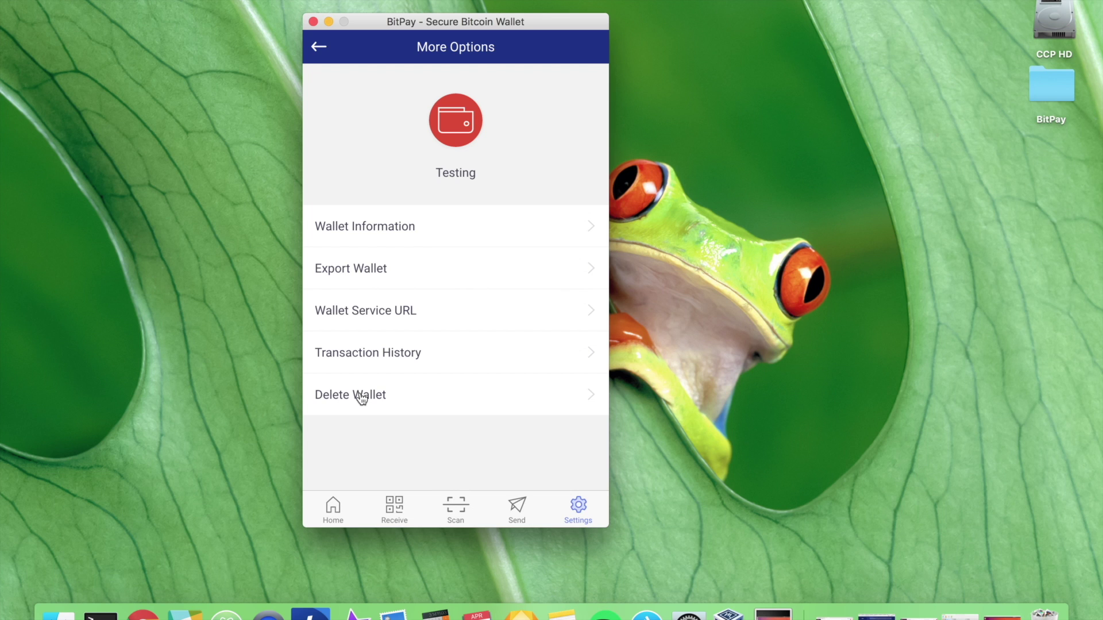
Permanently delete the Testing Personal Wallet and confirm the warning
{"action": "left_click", "coordinate": [360, 397]}
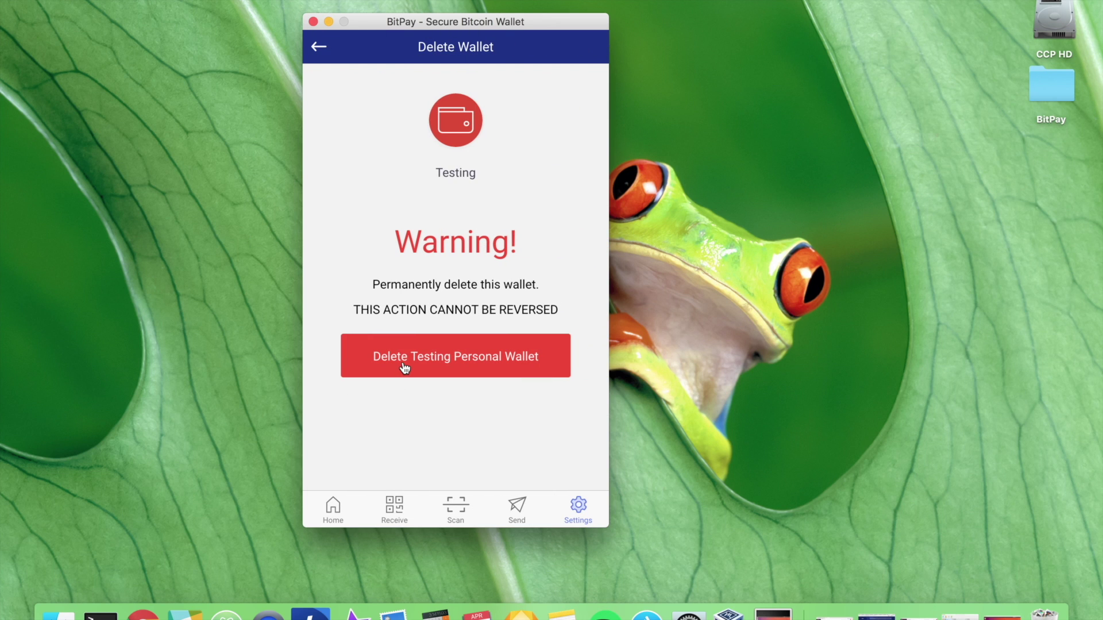
{"action": "left_click", "coordinate": [404, 368]}
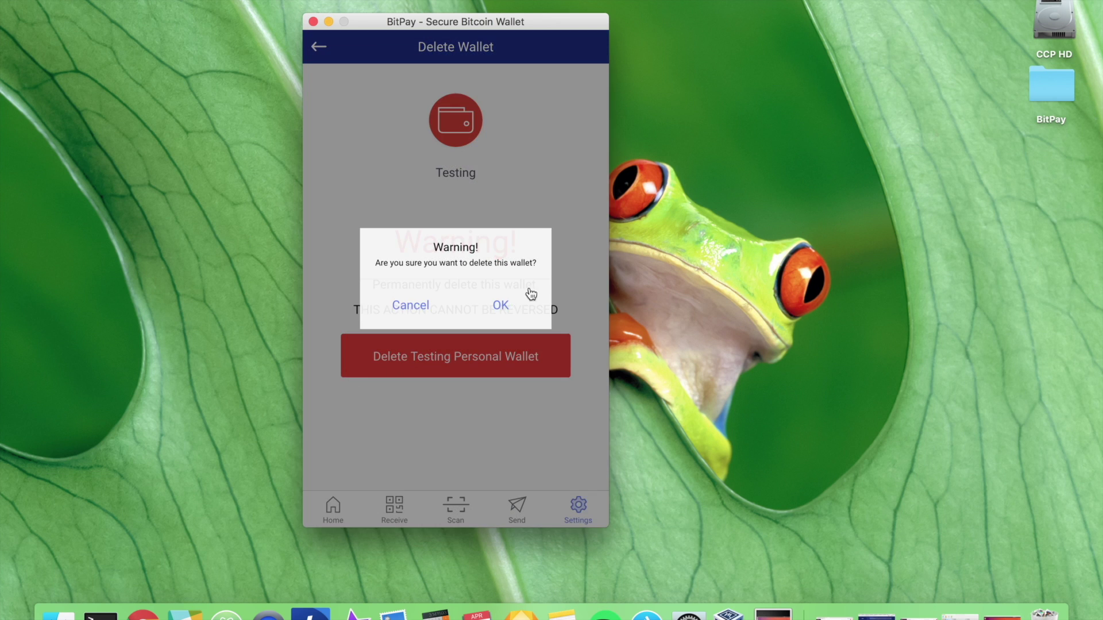
{"action": "left_click", "coordinate": [501, 308]}
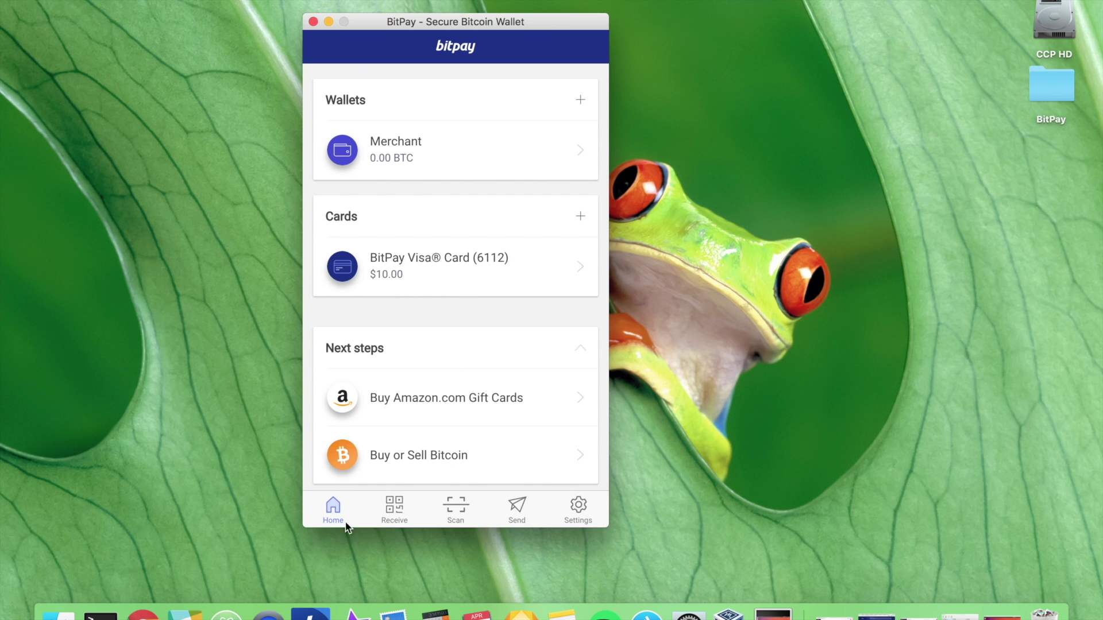
{"action": "scroll", "coordinate": [478, 272], "scroll_direction": "down", "scroll_amount": 2}
Add a wallet using the Import wallet option
{"action": "left_click", "coordinate": [577, 101]}
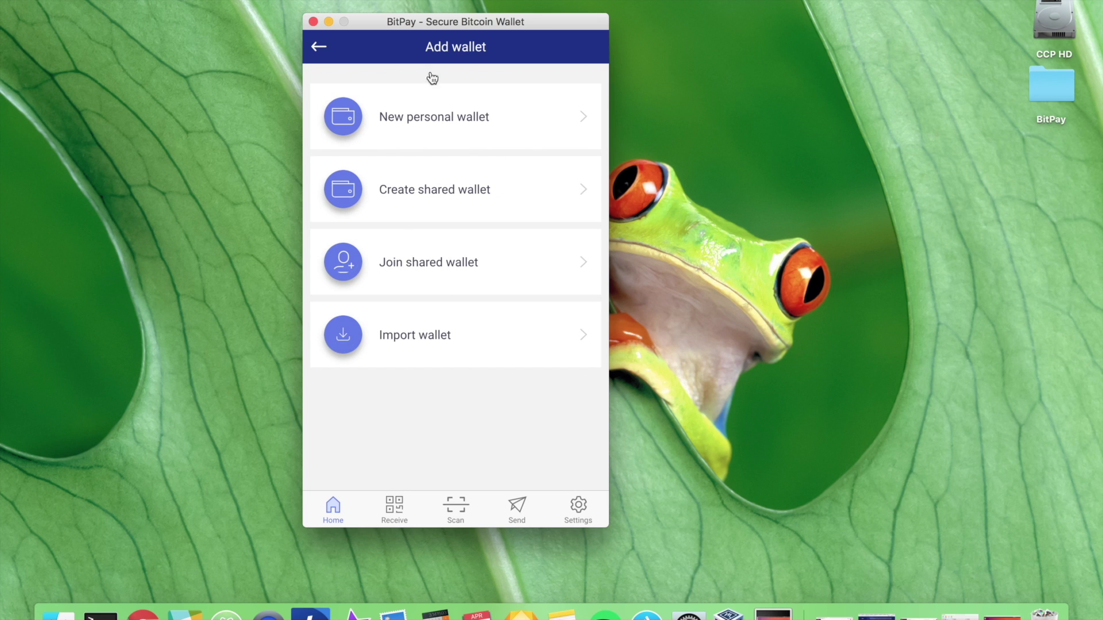
{"action": "left_click", "coordinate": [413, 334]}
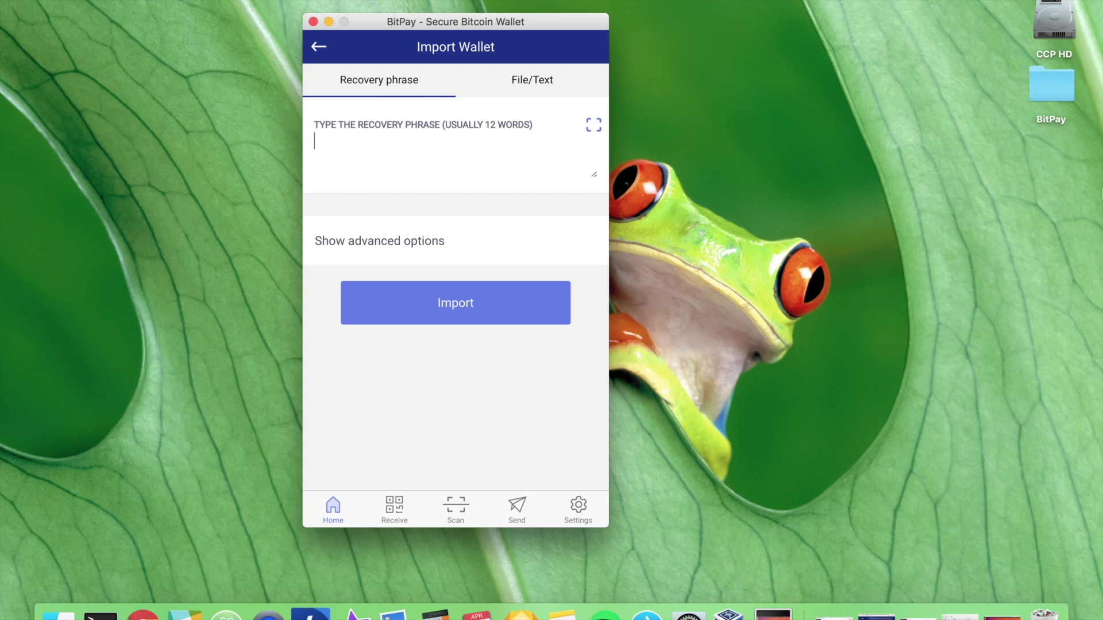
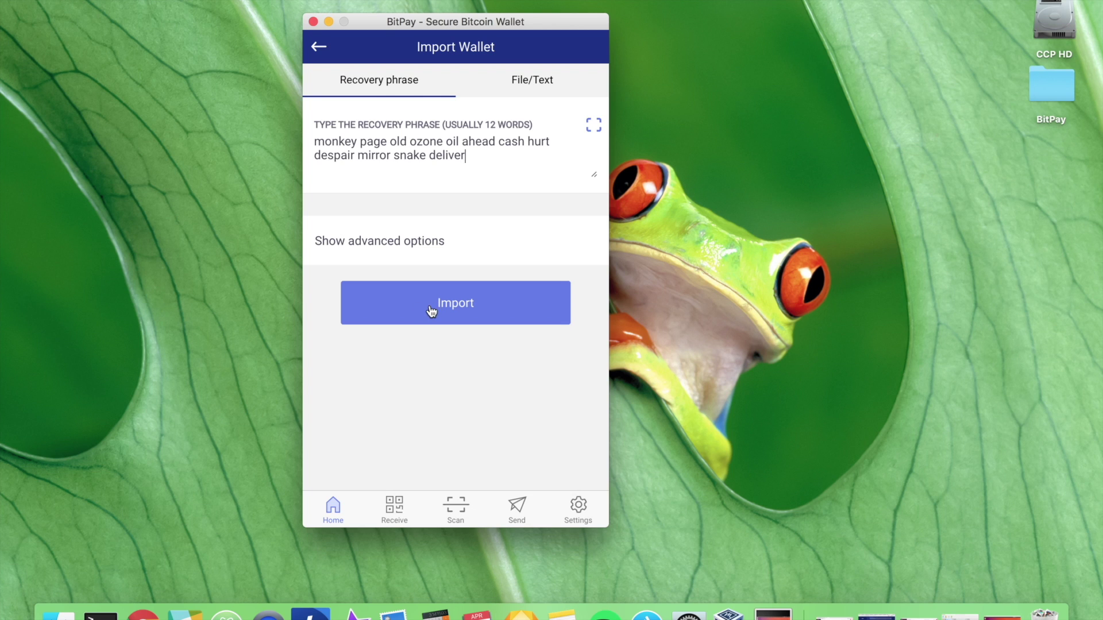
Import the wallet from the entered 12-word recovery phrase
{"action": "left_click", "coordinate": [432, 307]}
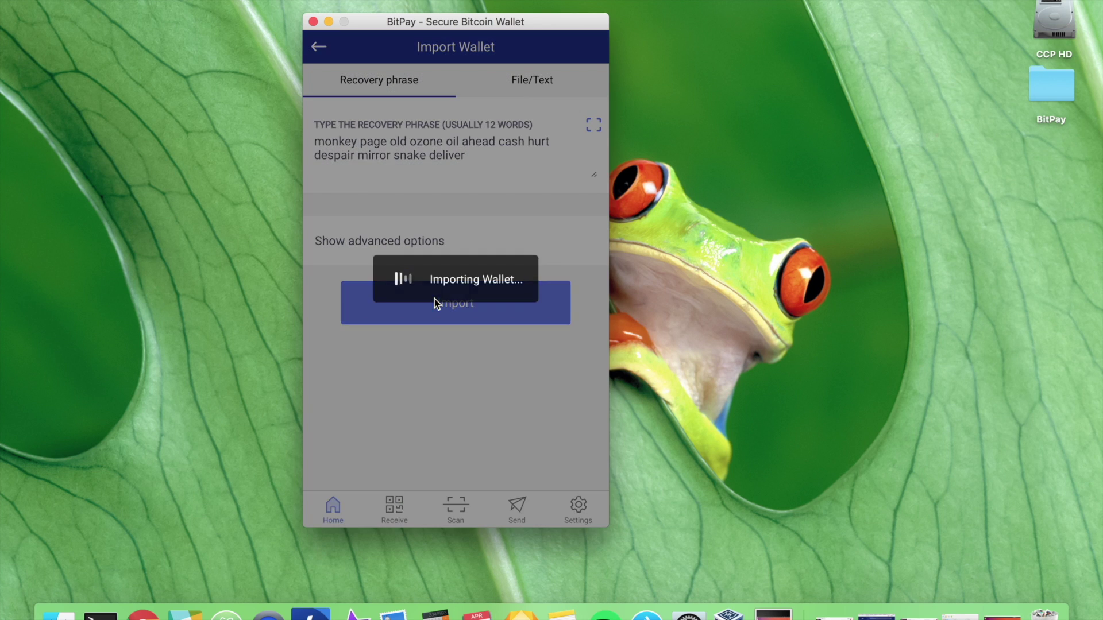